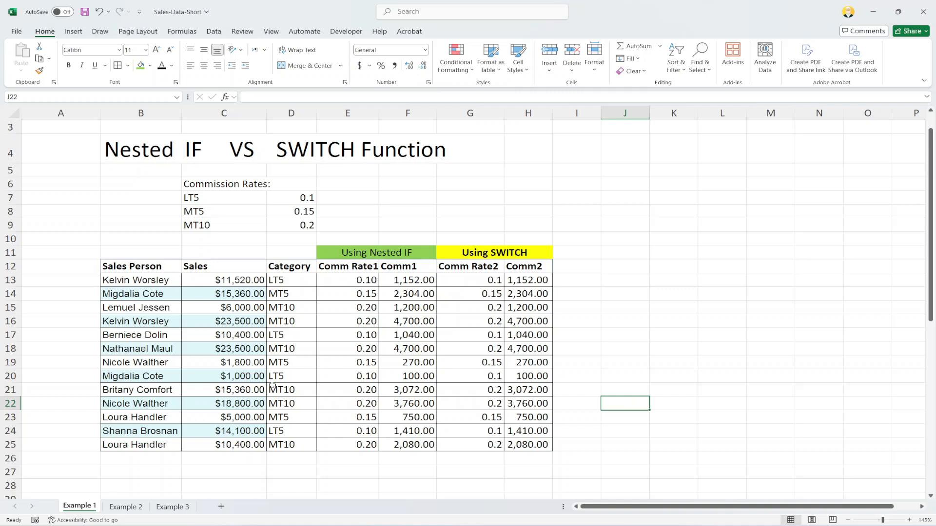
Review the sales person, sales and category columns on Example 1, along with the LT5, MT5 and MT10 commission rates
{"action": "left_click_drag", "start_coordinate": [164, 282], "coordinate": [144, 442]}
{"action": "left_click_drag", "start_coordinate": [251, 282], "coordinate": [233, 445]}
{"action": "left_click_drag", "start_coordinate": [212, 199], "coordinate": [211, 226]}
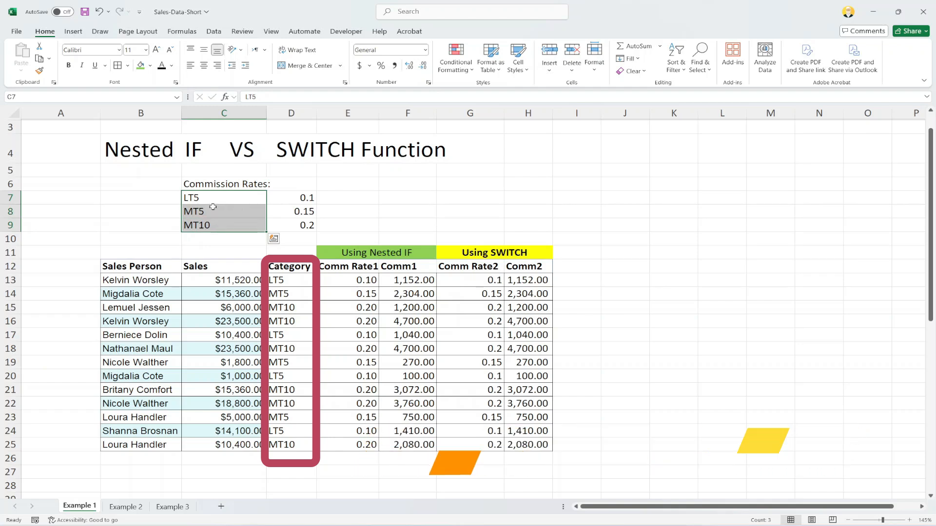
{"action": "left_click", "coordinate": [213, 213]}
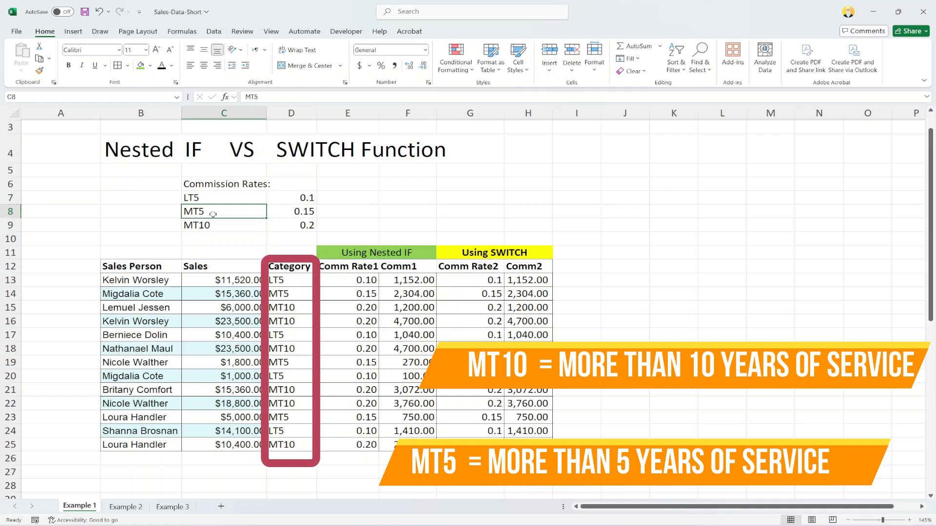
{"action": "left_click", "coordinate": [216, 225]}
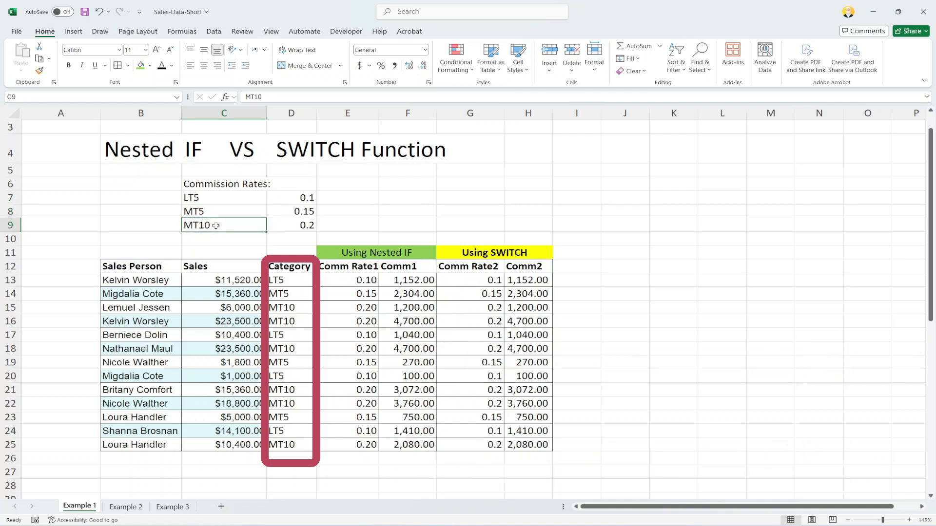
{"action": "left_click_drag", "start_coordinate": [221, 201], "coordinate": [229, 221]}
{"action": "left_click_drag", "start_coordinate": [298, 203], "coordinate": [295, 224]}
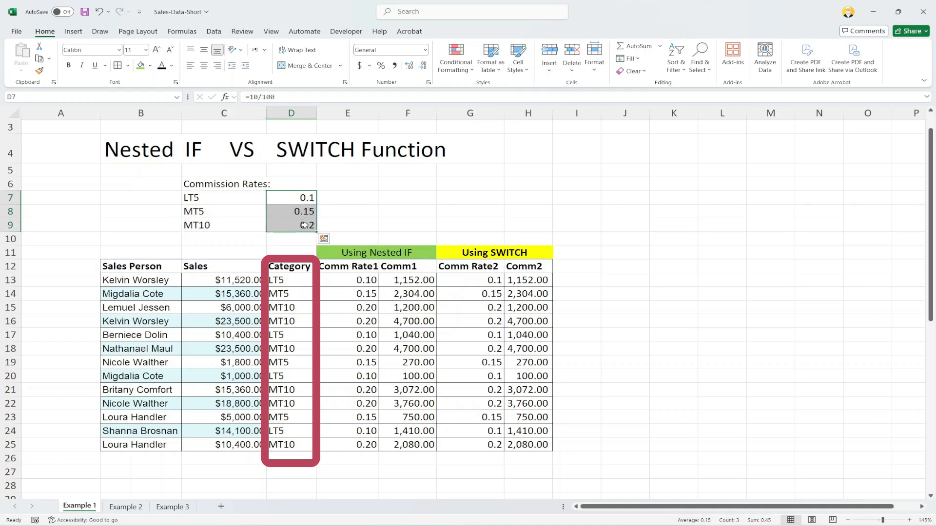
{"action": "left_click_drag", "start_coordinate": [137, 266], "coordinate": [293, 448]}
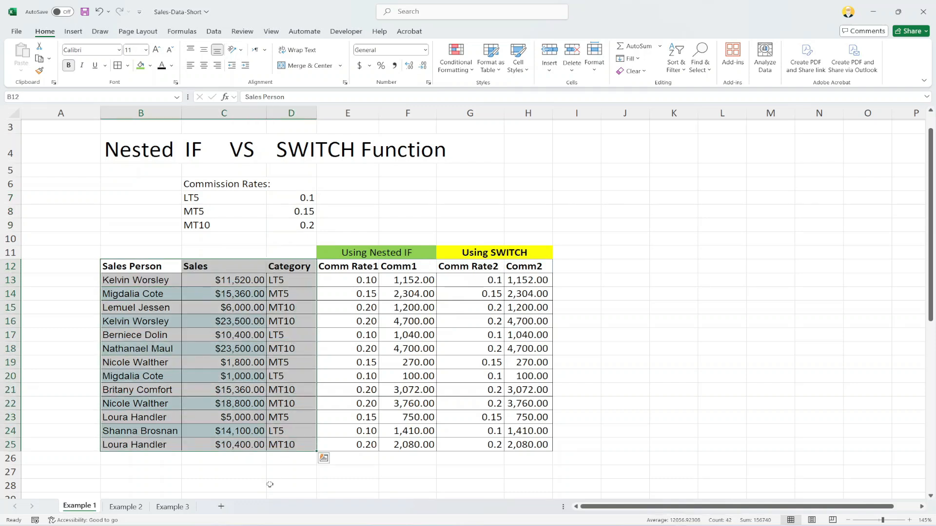
Compare the commission rate and commission columns calculated with Nested IF against those calculated with SWITCH, rows 13 to 25
{"action": "left_click_drag", "start_coordinate": [356, 283], "coordinate": [355, 448]}
{"action": "left_click_drag", "start_coordinate": [410, 282], "coordinate": [405, 445]}
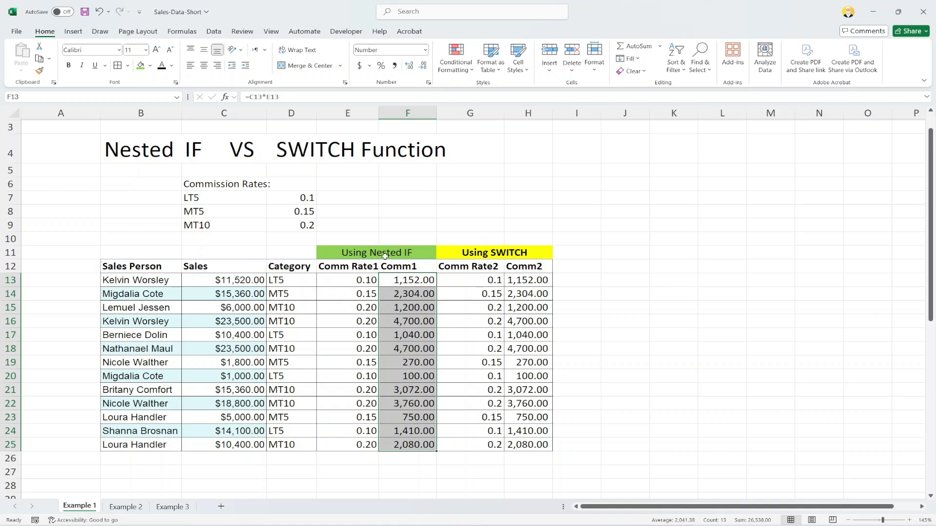
{"action": "left_click_drag", "start_coordinate": [477, 281], "coordinate": [520, 444]}
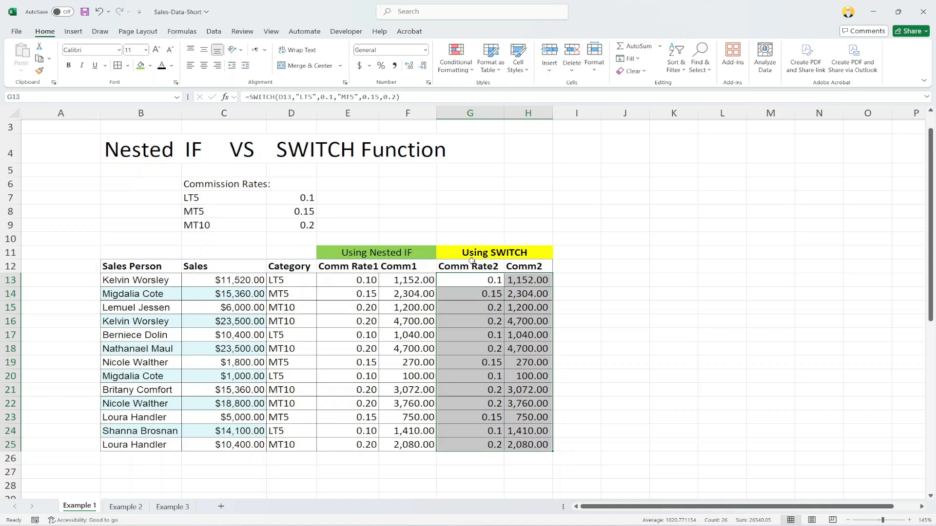
Fill the nested IF commission rate formula from E13 down through E25
{"action": "left_click", "coordinate": [369, 281]}
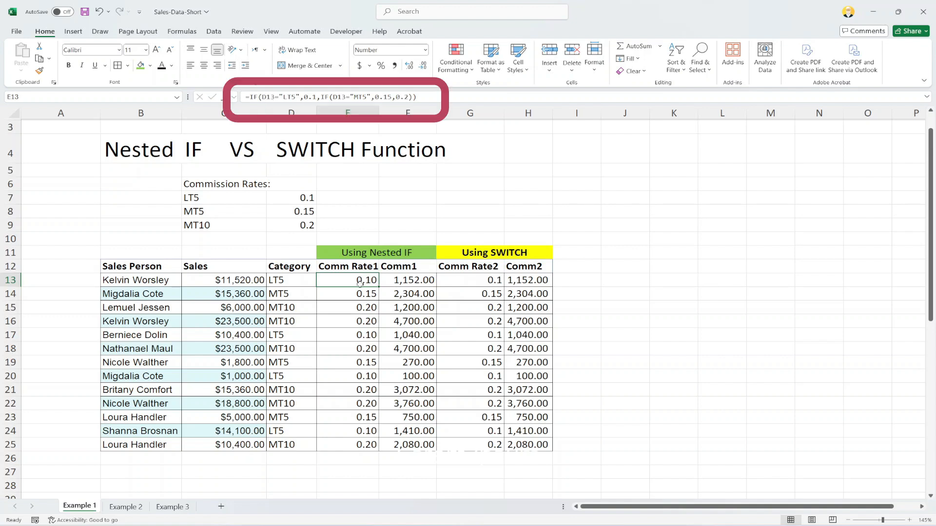
{"action": "left_click_drag", "start_coordinate": [379, 287], "coordinate": [359, 450]}
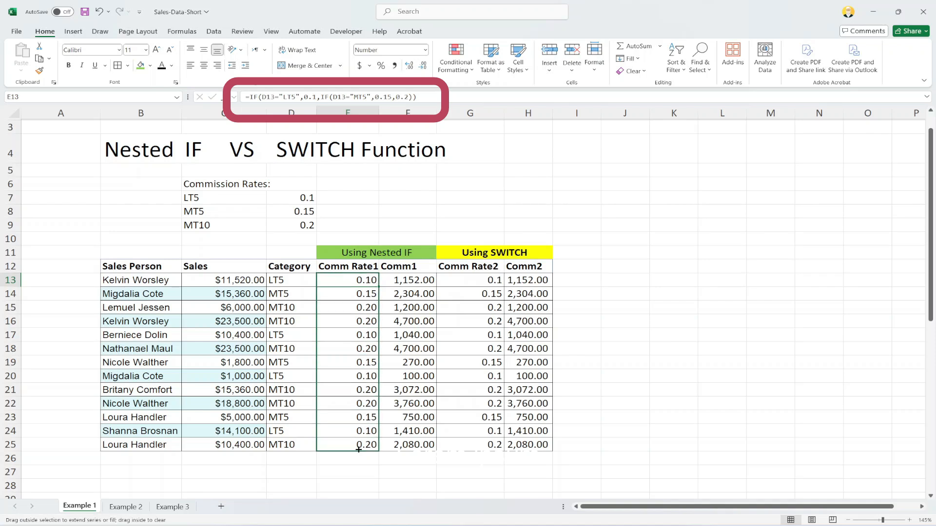
{"action": "left_click_drag", "start_coordinate": [359, 449], "coordinate": [359, 449]}
Examine the nested IF formula in E13, including both IF functions, the closing parenthesis and the true and false values, leaving it unedited
{"action": "left_click_drag", "start_coordinate": [418, 96], "coordinate": [245, 97]}
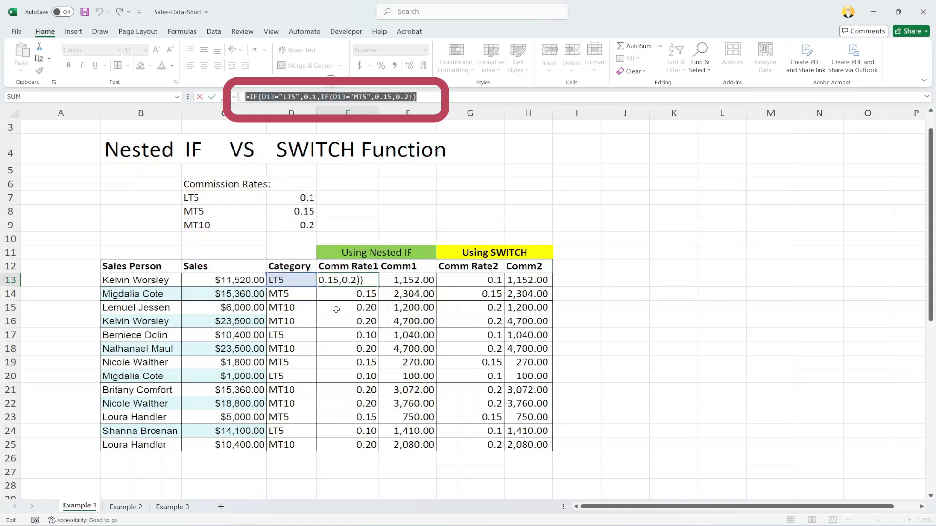
{"action": "double_click", "coordinate": [253, 97]}
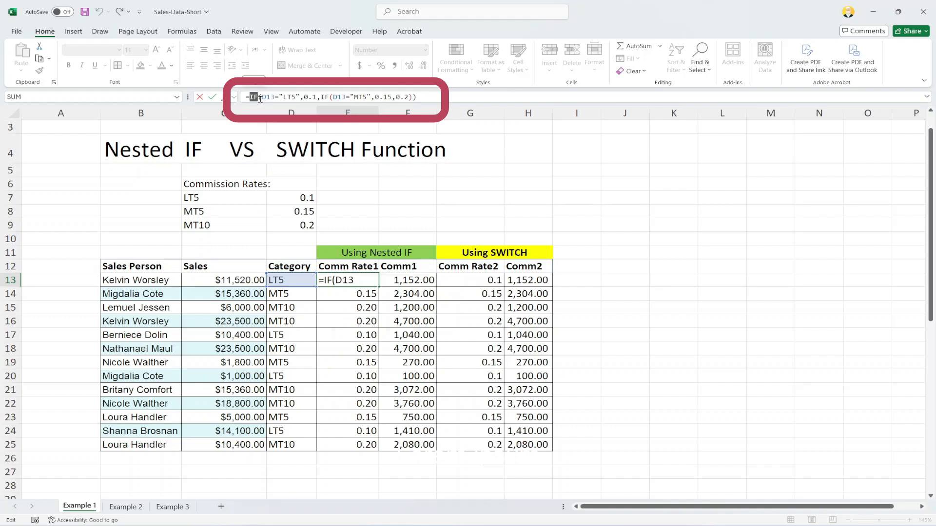
{"action": "double_click", "coordinate": [325, 96]}
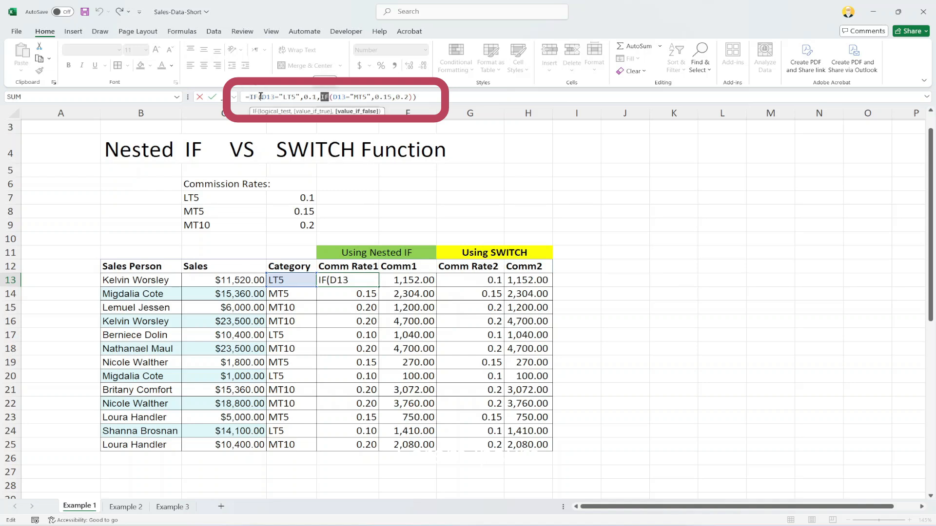
{"action": "left_click", "coordinate": [409, 97]}
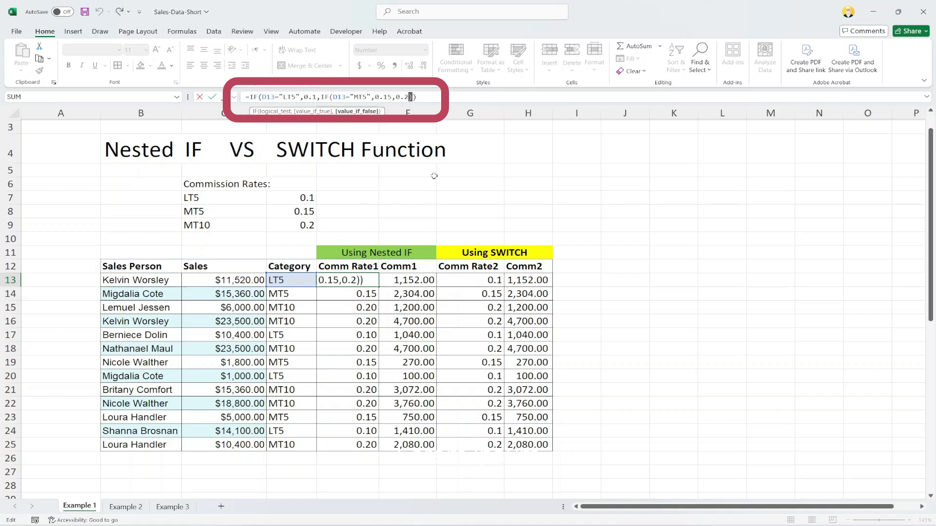
{"action": "left_click", "coordinate": [423, 96]}
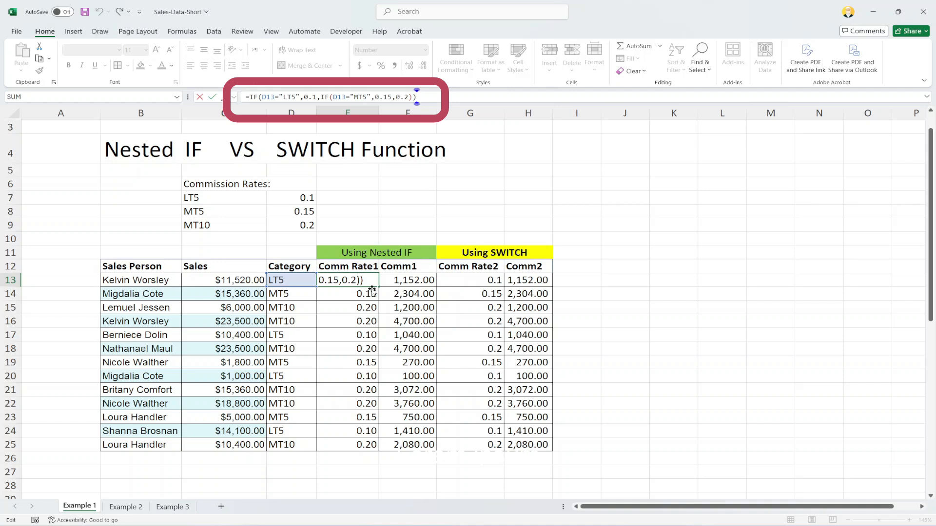
{"action": "left_click_drag", "start_coordinate": [375, 97], "coordinate": [393, 97]}
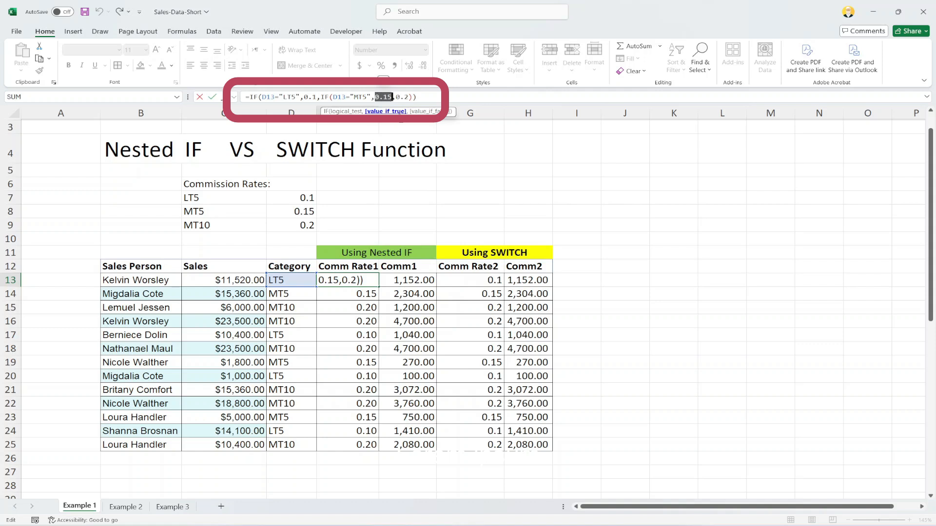
{"action": "left_click_drag", "start_coordinate": [396, 97], "coordinate": [408, 97]}
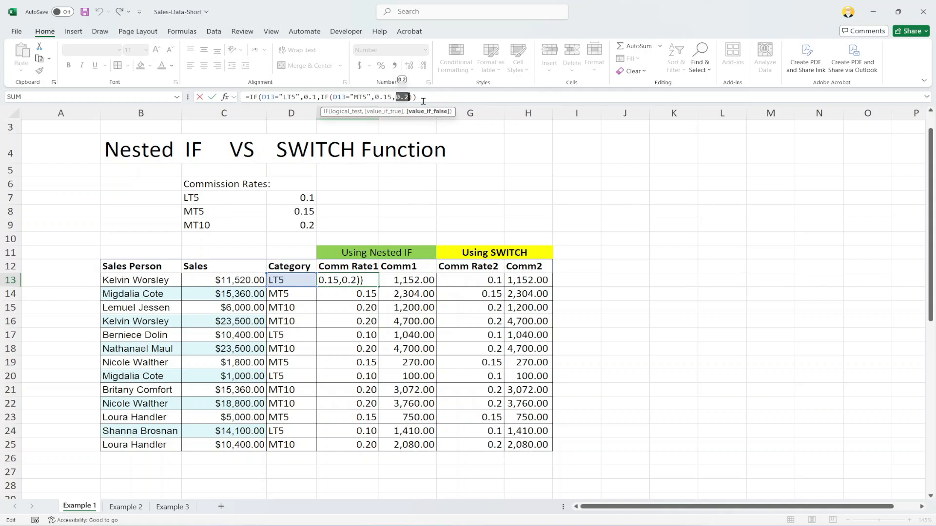
{"action": "key", "text": "Return"}
{"action": "left_click", "coordinate": [348, 458]}
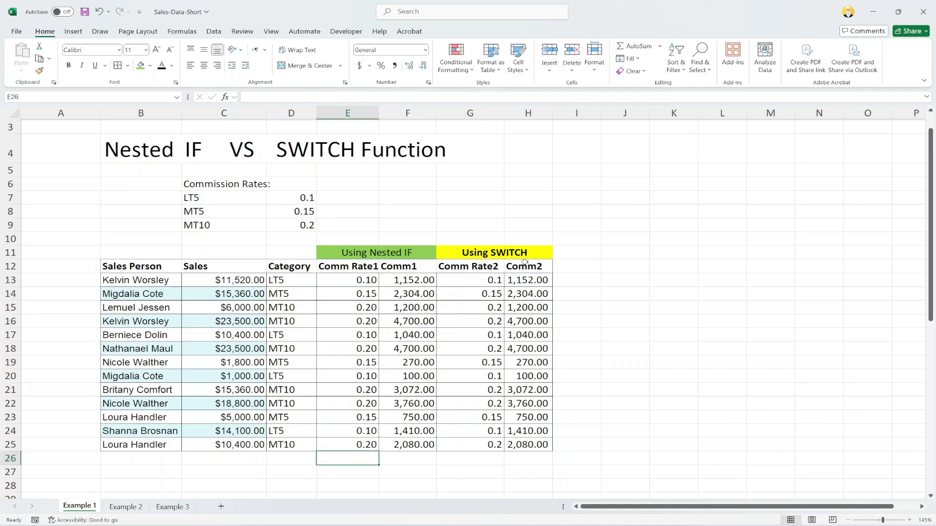
Examine the SWITCH formula in G13 and compare it with the nested IF formula in E13
{"action": "left_click", "coordinate": [480, 282]}
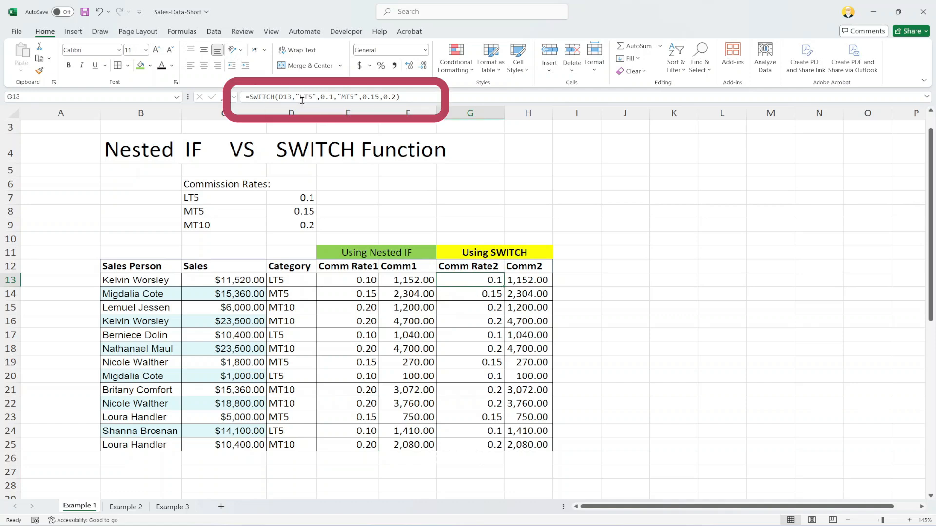
{"action": "left_click", "coordinate": [416, 97]}
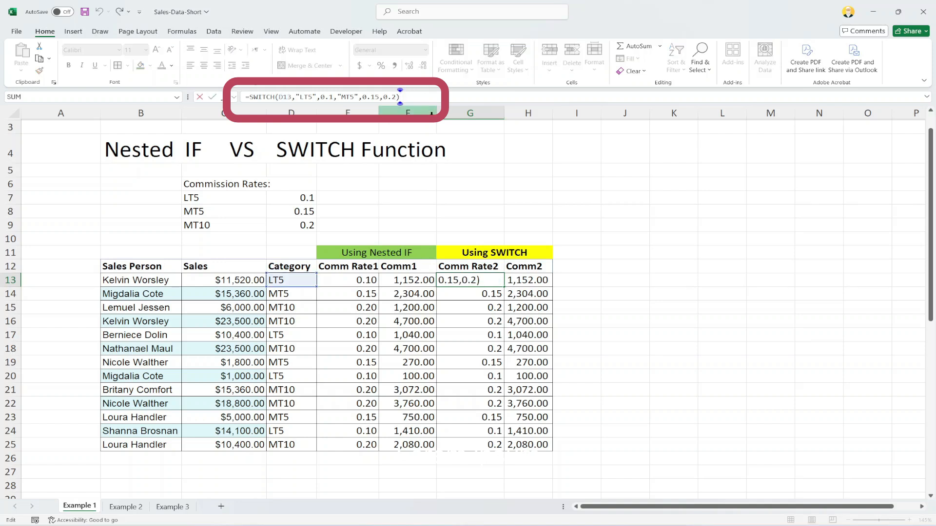
{"action": "left_click", "coordinate": [576, 206]}
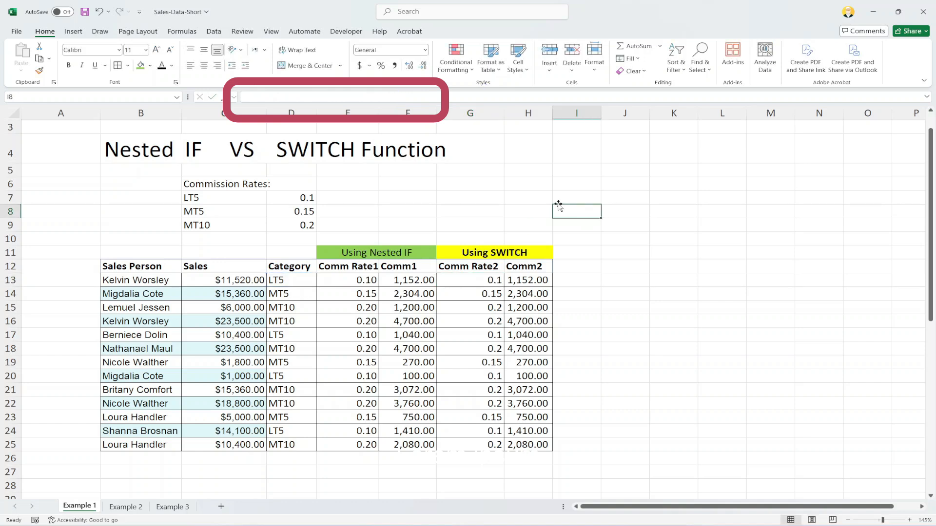
{"action": "left_click", "coordinate": [371, 280]}
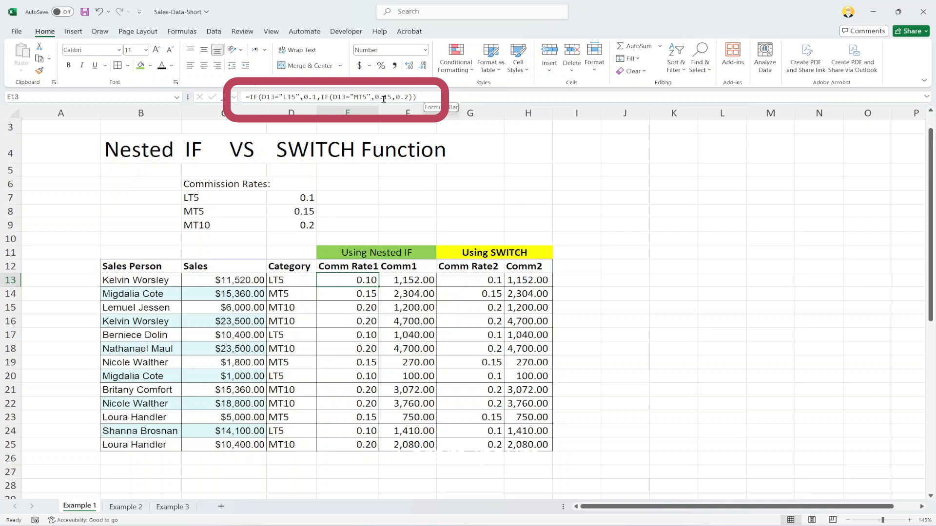
{"action": "key", "text": "Right"}
{"action": "key", "text": "Right"}
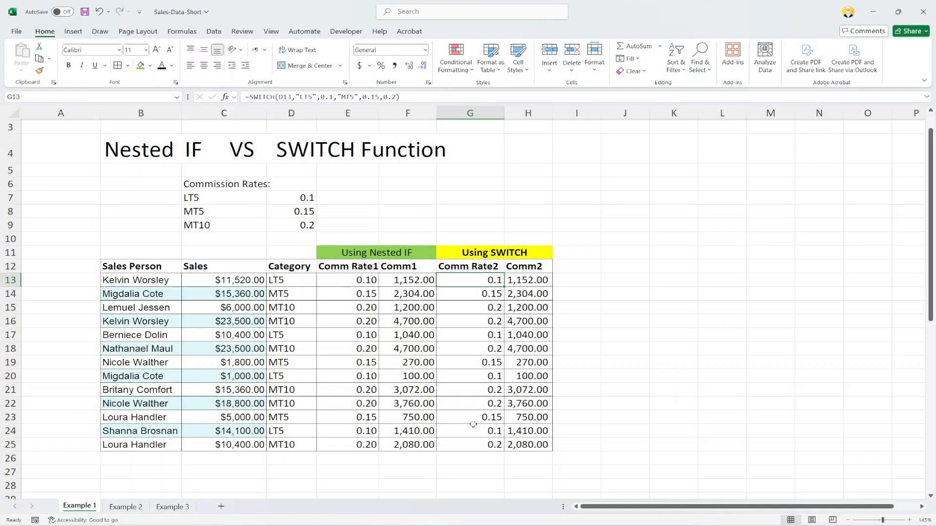
Open the Example 2 sheet and review its sales people, sales figures and comments
{"action": "left_click", "coordinate": [126, 506]}
{"action": "left_click", "coordinate": [793, 431]}
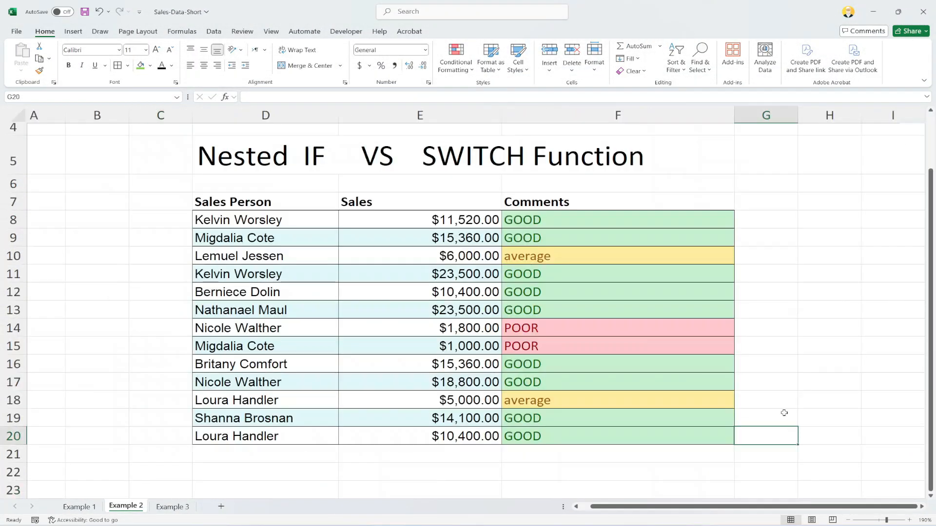
{"action": "left_click_drag", "start_coordinate": [263, 219], "coordinate": [482, 437]}
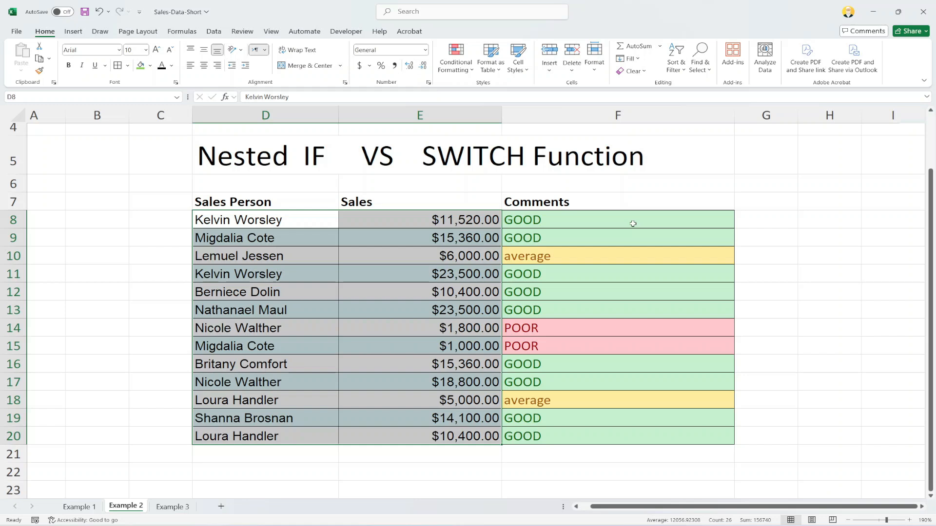
{"action": "left_click", "coordinate": [449, 343]}
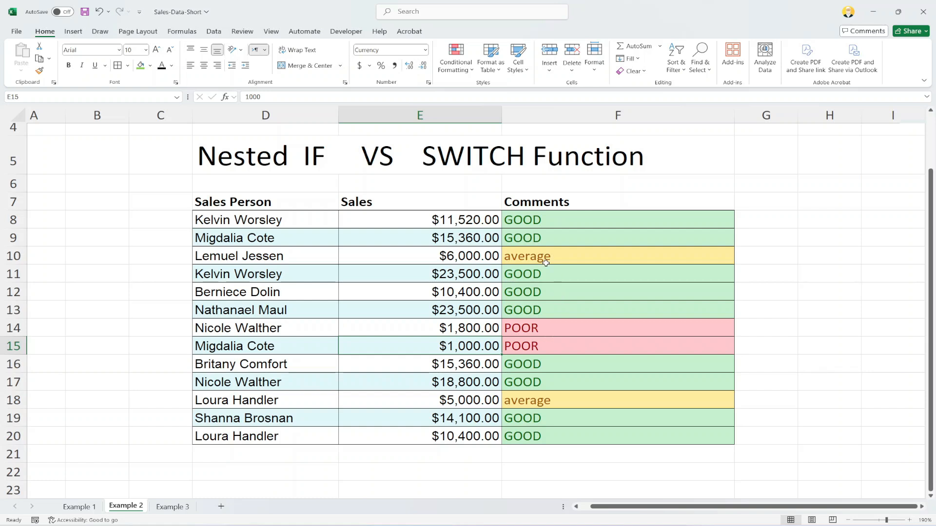
Inspect the nested IF formula in F8 on Example 2, focusing on its E8>10000 logical test, and leave it unedited
{"action": "left_click", "coordinate": [546, 220]}
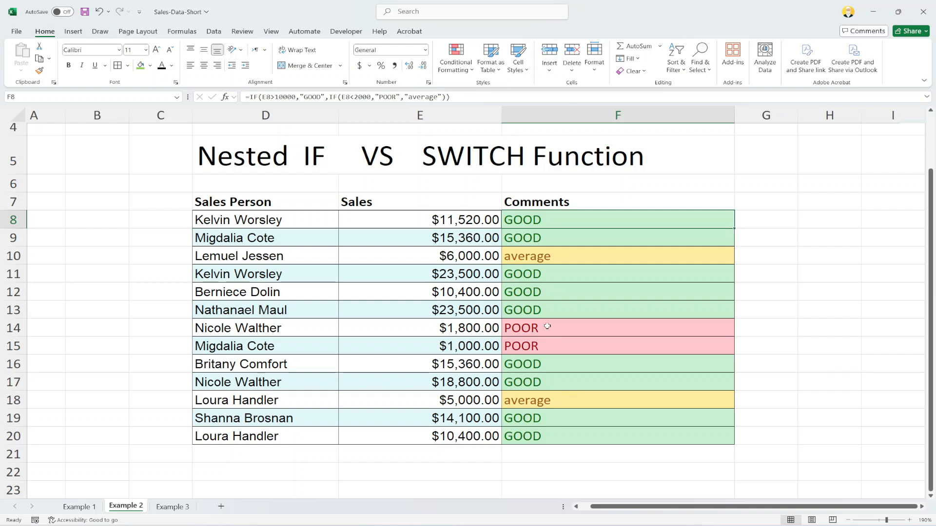
{"action": "double_click", "coordinate": [275, 97]}
{"action": "left_click_drag", "start_coordinate": [275, 94], "coordinate": [266, 95]}
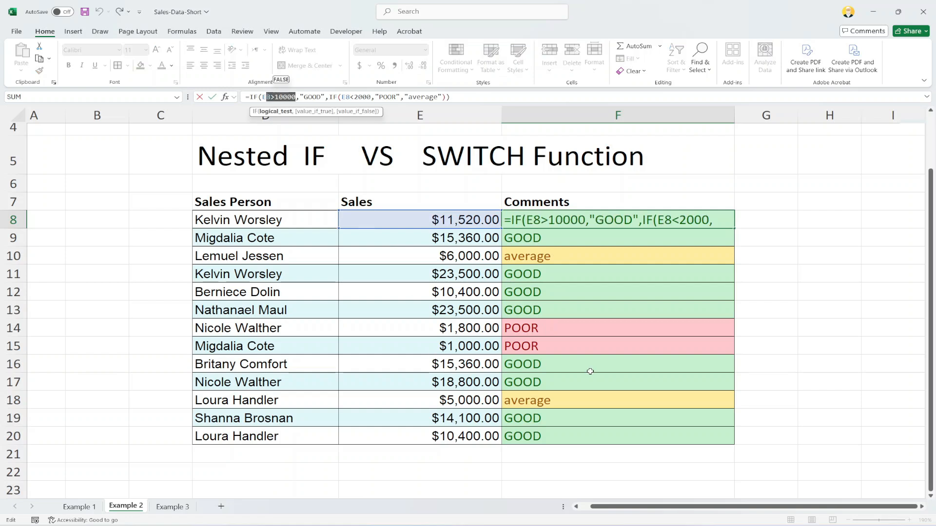
{"action": "key", "text": "Escape"}
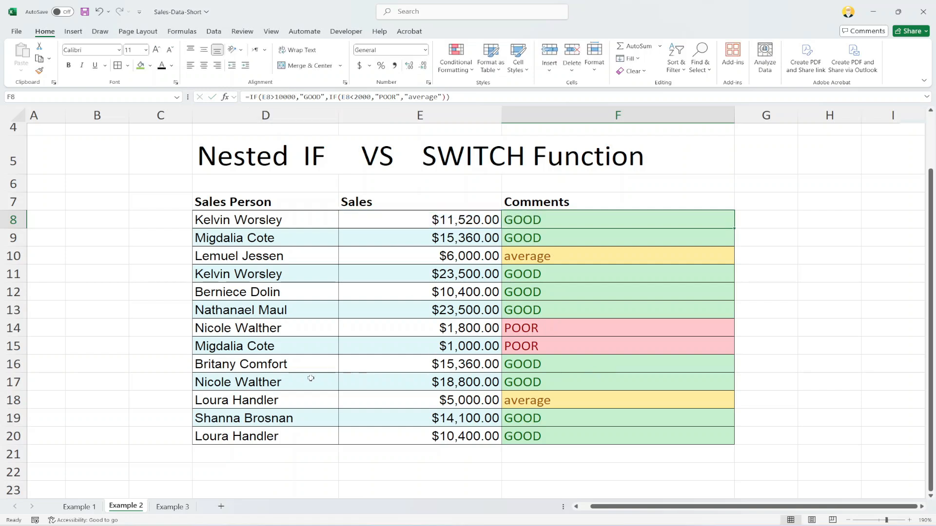
Return to the Example 1 sheet and review the Category values in D13:D25
{"action": "left_click", "coordinate": [80, 507]}
{"action": "left_click_drag", "start_coordinate": [299, 282], "coordinate": [292, 445]}
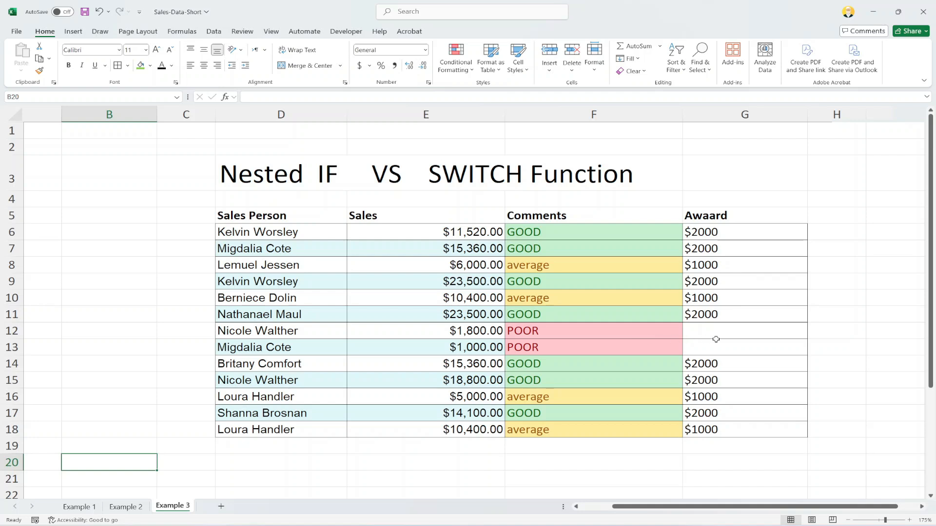
Inspect the whole SWITCH award formula in G6 on the Example 3 sheet and keep it as is
{"action": "left_click", "coordinate": [733, 236]}
{"action": "left_click_drag", "start_coordinate": [451, 94], "coordinate": [241, 95]}
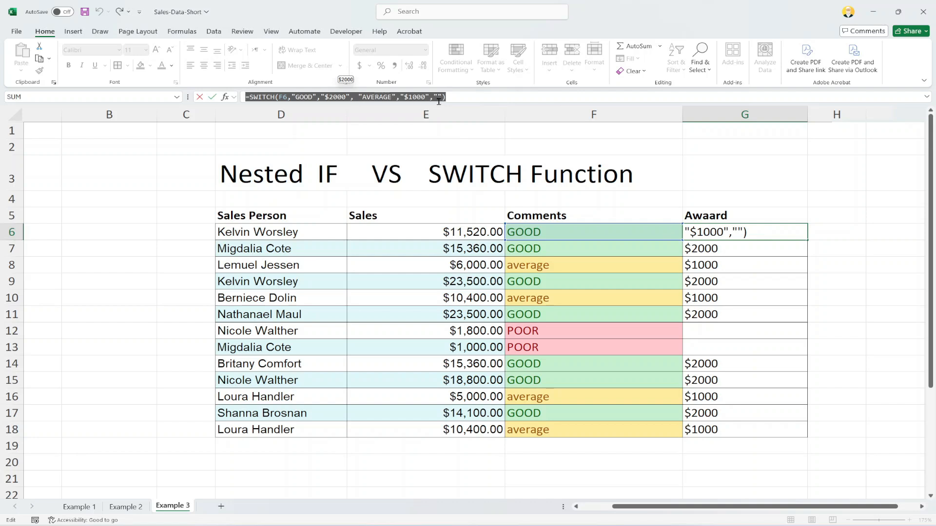
{"action": "key", "text": "ctrl+Return"}
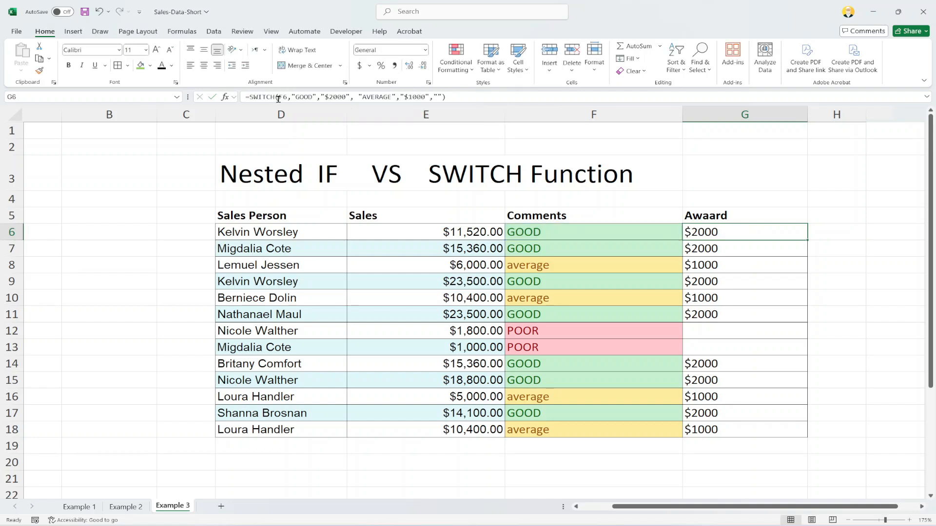